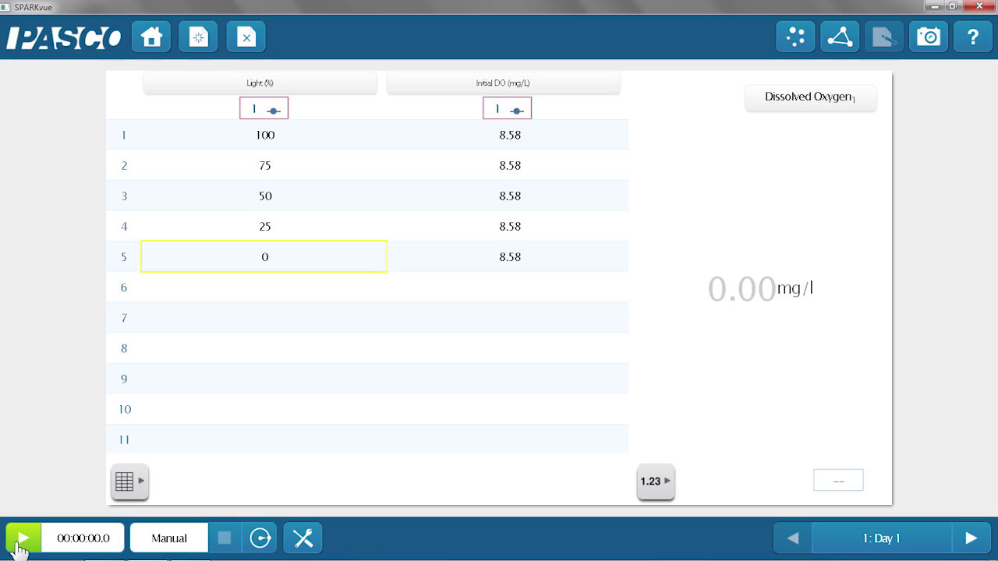
- Start a manual recording of dissolved-oxygen readings from the Day 1 page
click(22, 538)
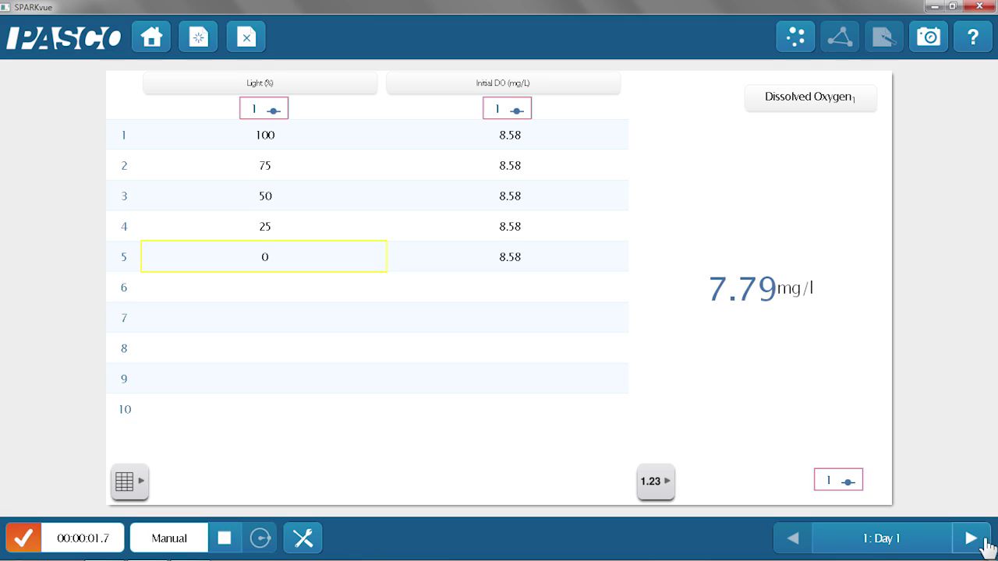
- Advance to the Day 2 page to log final dissolved-oxygen readings
click(984, 539)
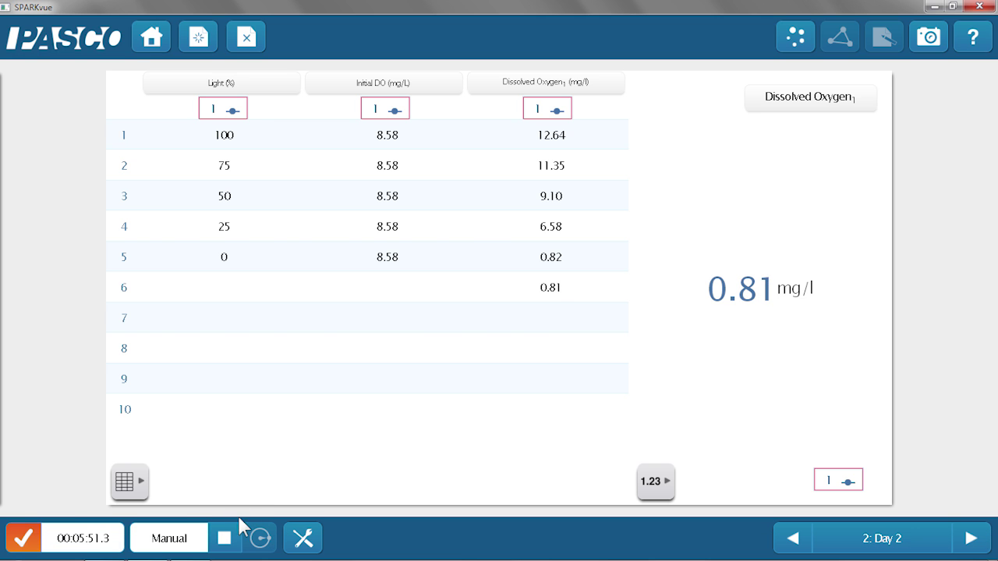
- Stop recording and move to the Analysis Pt1 page with the cell-select tool active
click(226, 538)
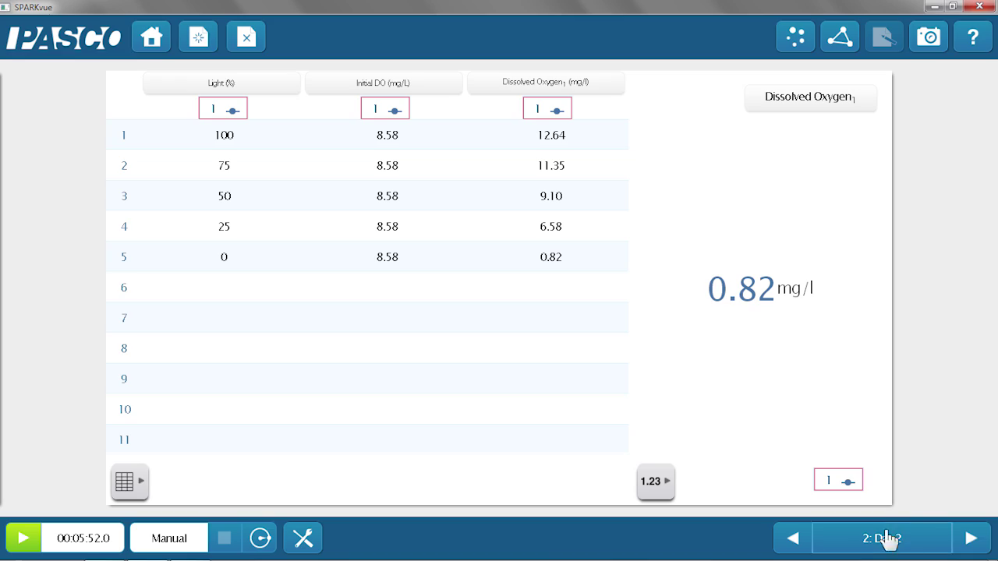
click(973, 538)
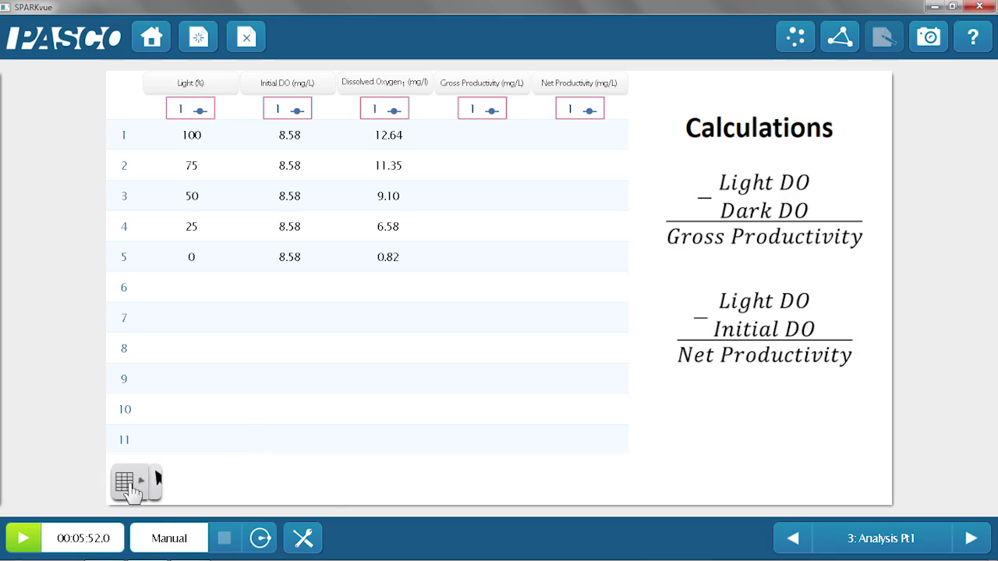
click(162, 481)
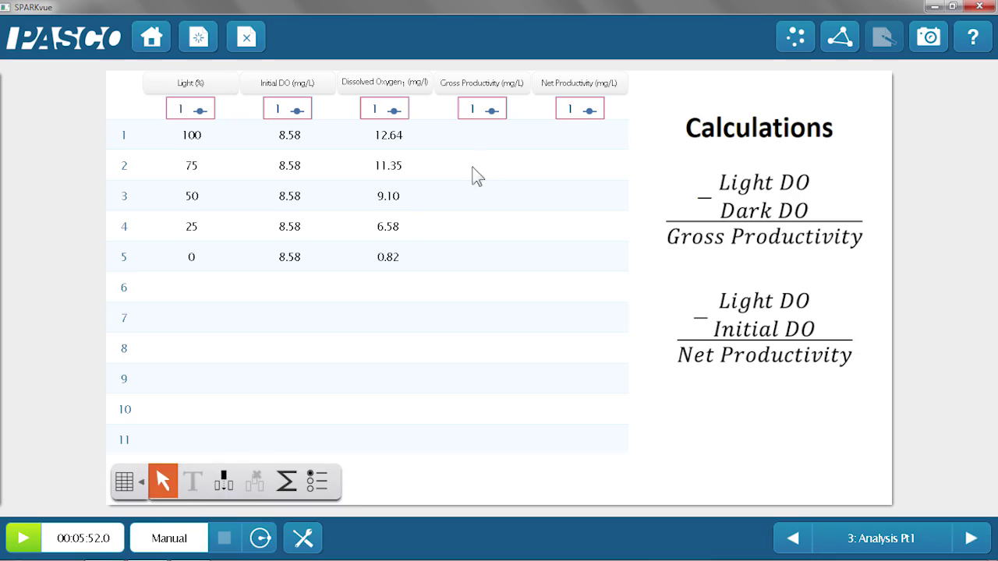
- Enter Gross Productivity 11.82, 10.53 and 8.28 mg/L in rows 1–3
click(467, 137)
click(486, 145)
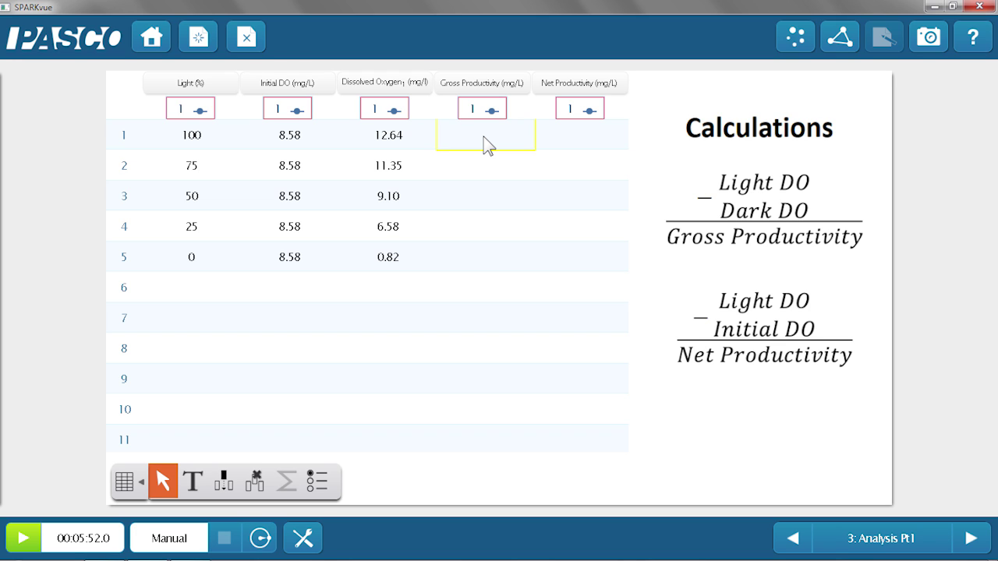
text(11.82)
key(Return)
text(10)
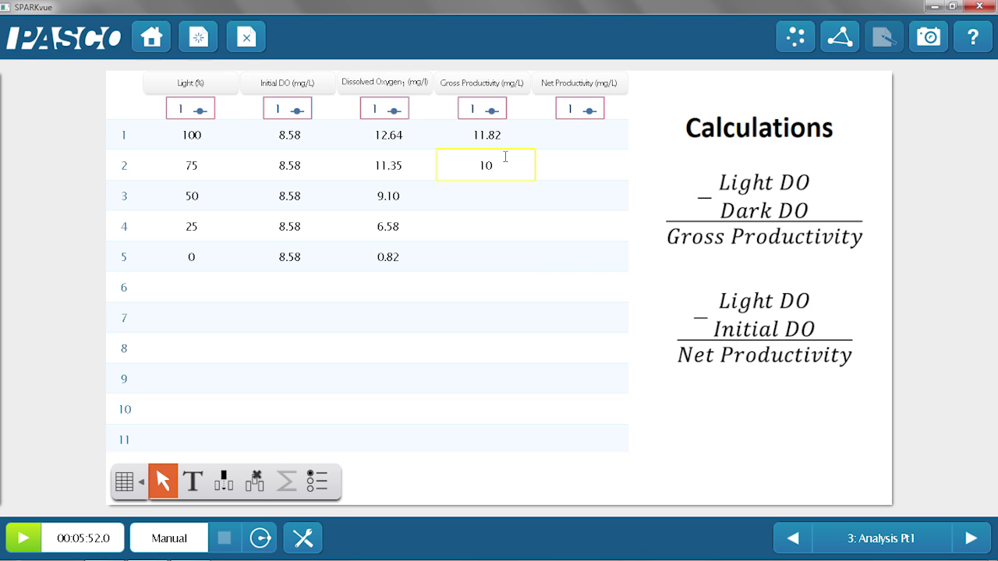
text(.53)
key(Return)
text(8)
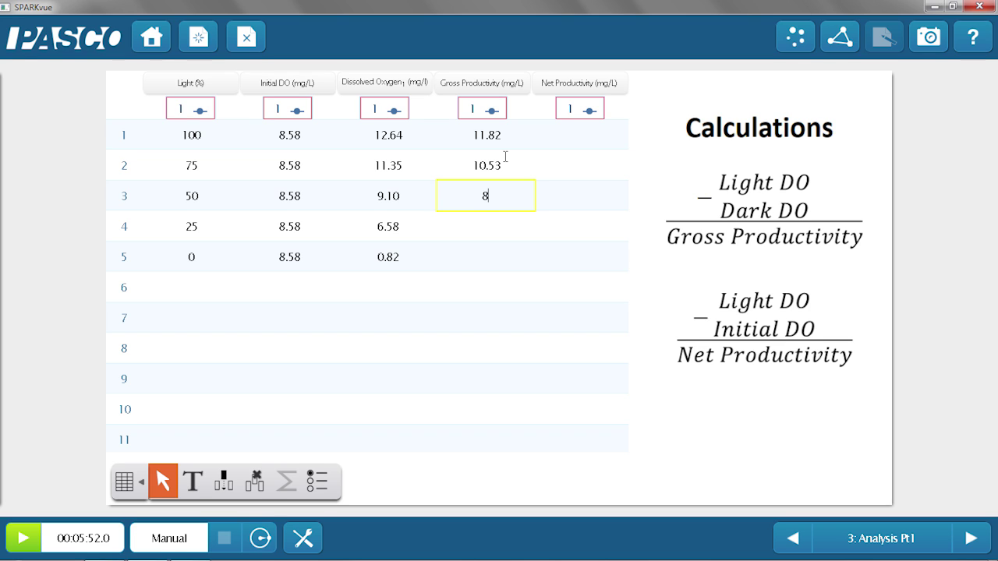
text(.)
text(28)
key(Return)
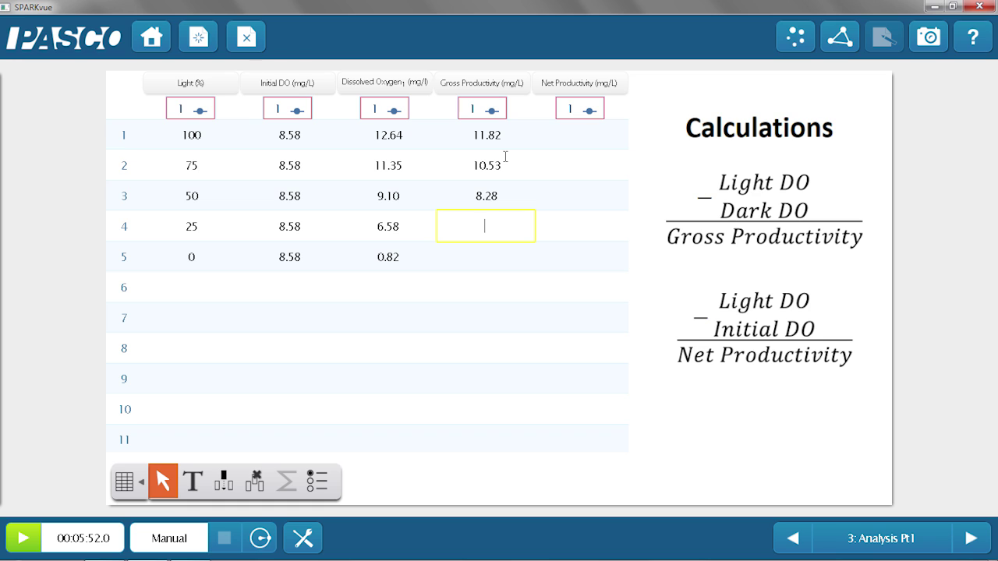
- Enter 5.76 and 7.76 mg/L in rows 4 and 5, fixing the misplaced entry
key(Return)
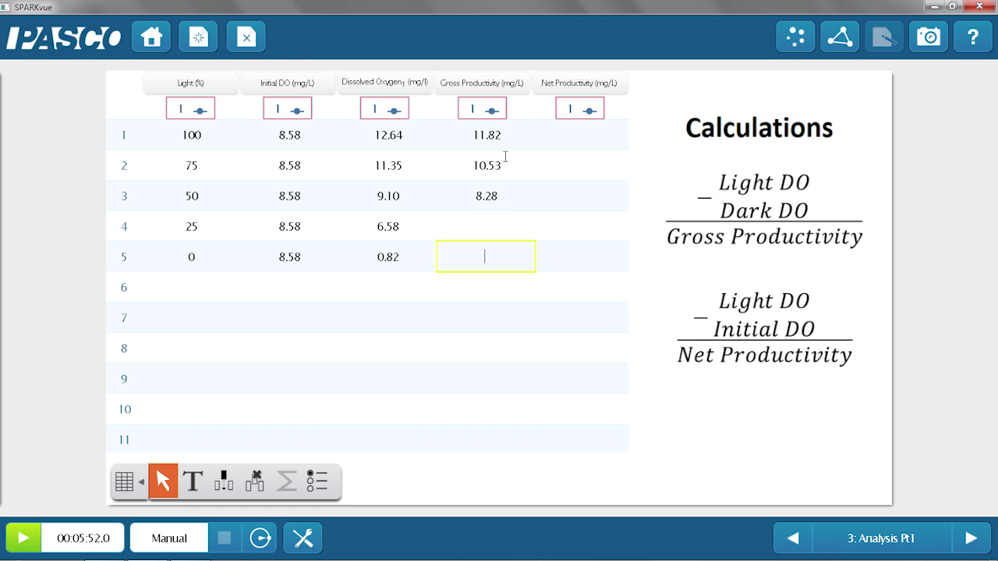
text(5)
click(494, 225)
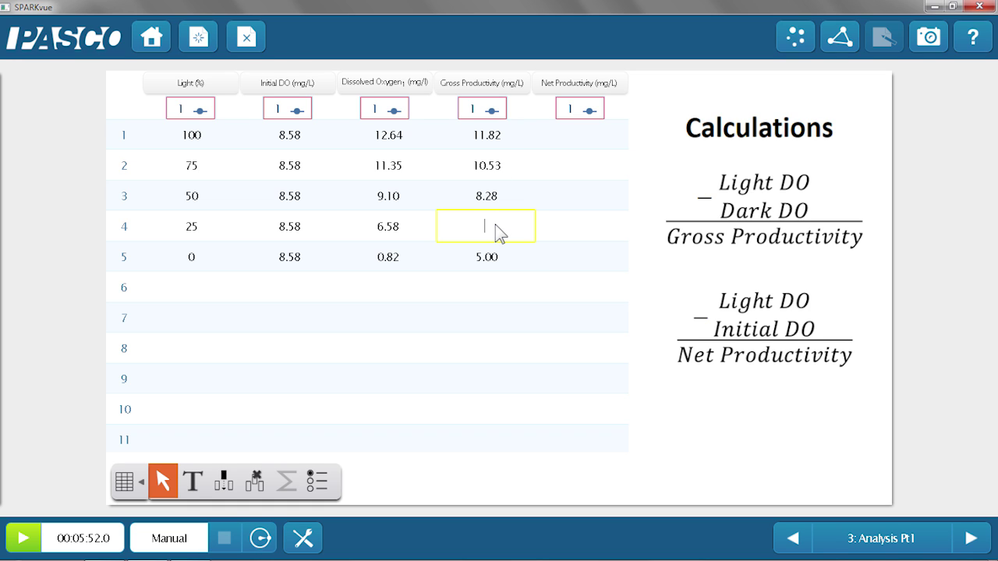
text(5.7)
text(6)
key(Return)
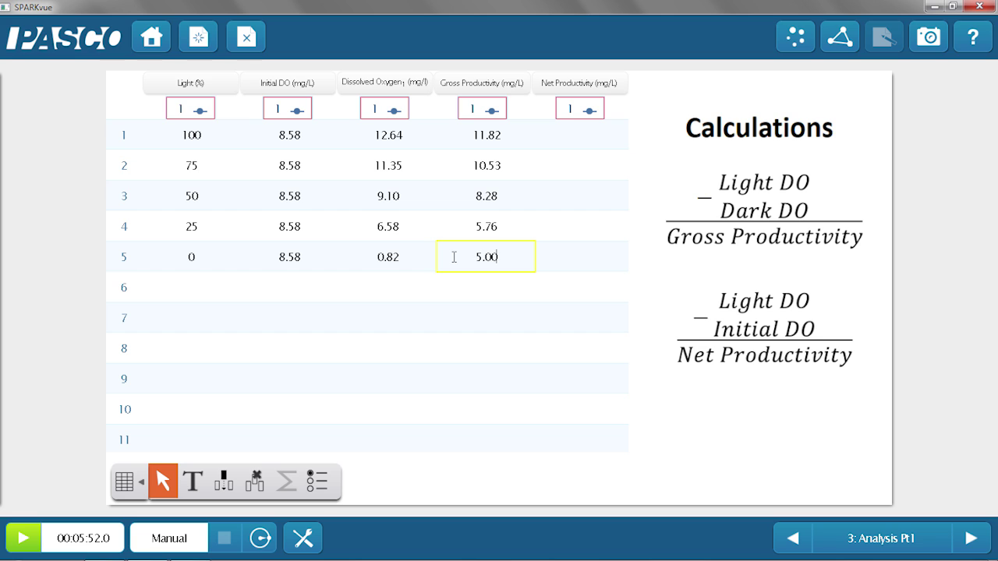
key(BackSpace)
key(BackSpace)
key(BackSpace)
key(BackSpace)
text(.76)
key(Return)
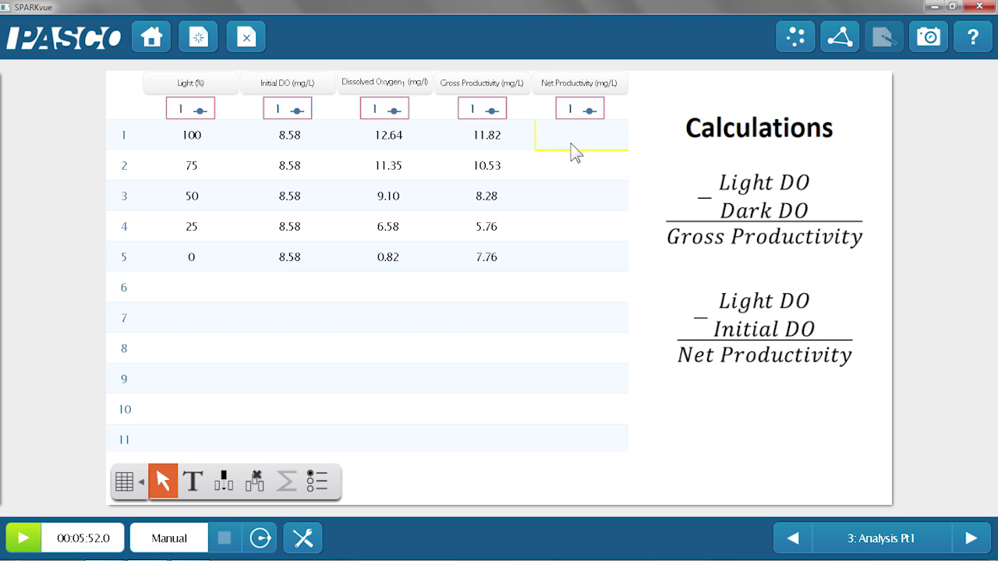
- Type net productivity 4.06, 2.77, 0.52, −2.00 and −7.76 into rows 1–5
text(4.06)
key(Return)
text(2.77)
key(Return)
text(0.)
text(52)
key(Return)
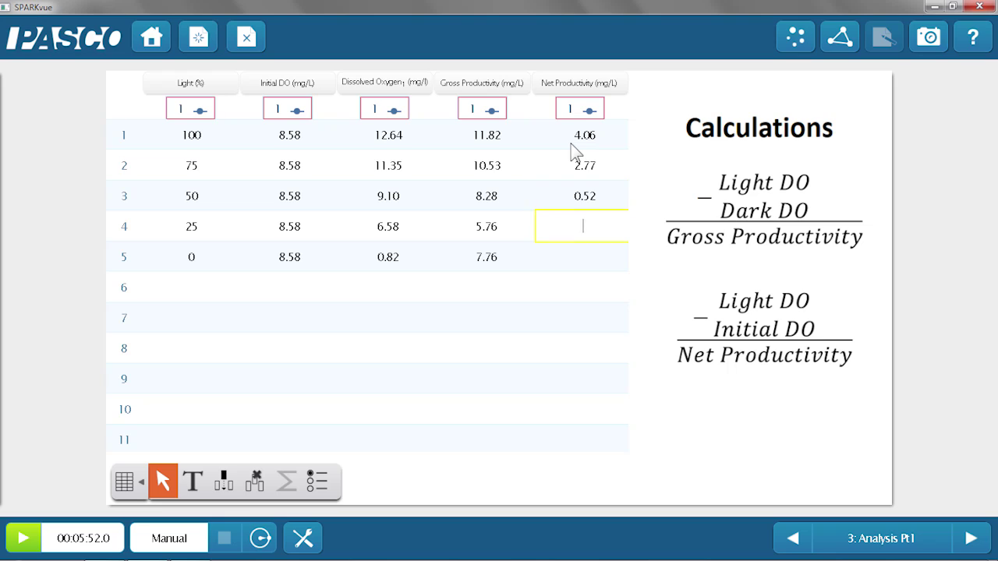
text(-2)
key(Return)
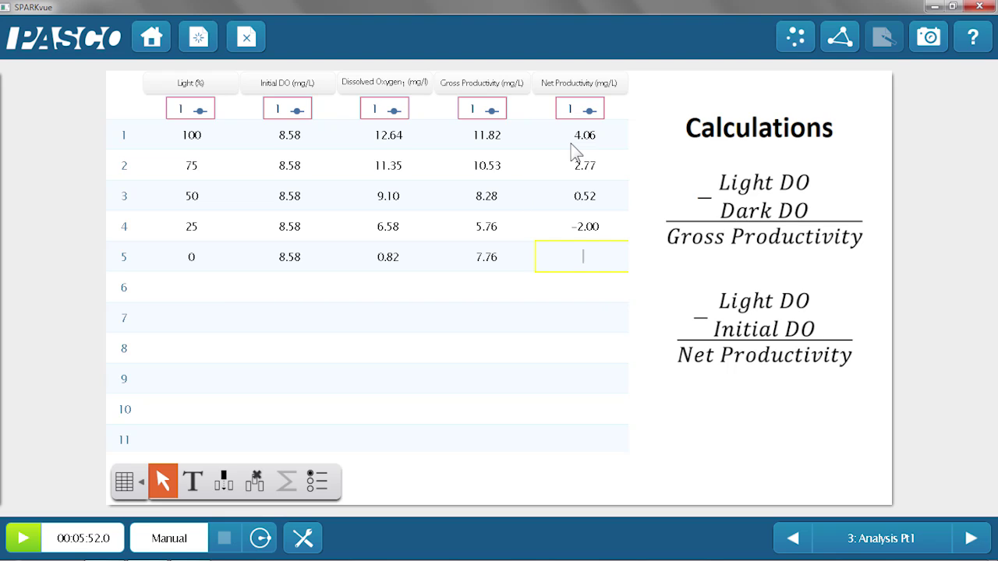
text(-7.)
text(76)
key(Return)
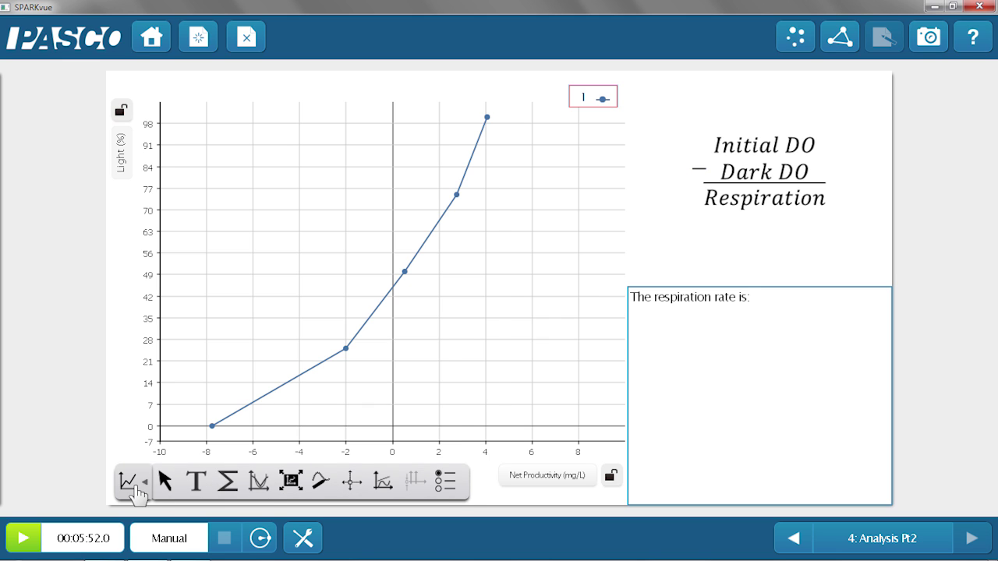
click(139, 484)
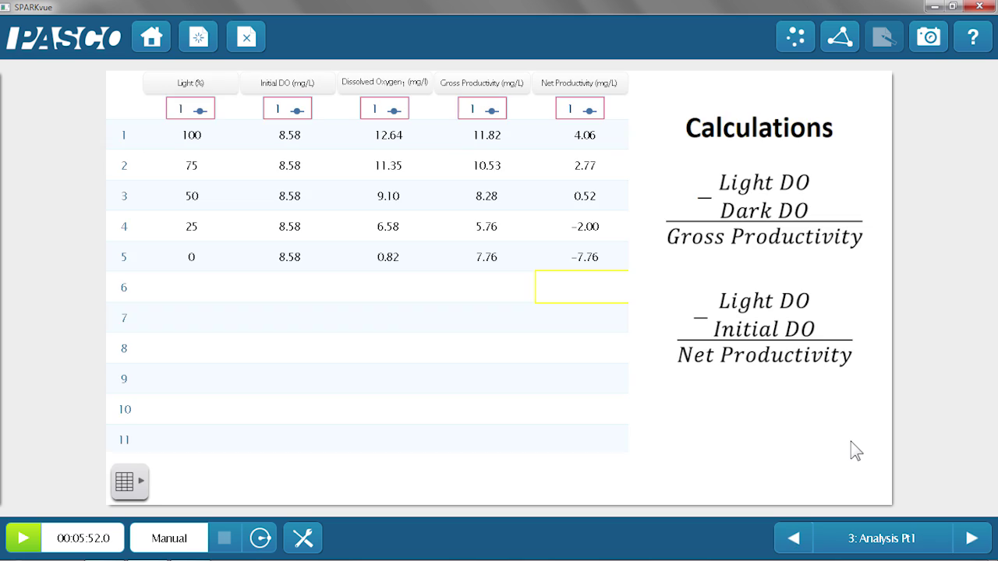
click(971, 538)
- Enter 7.76 as the respiration rate on Analysis Pt2, then return to Analysis Pt1
click(804, 315)
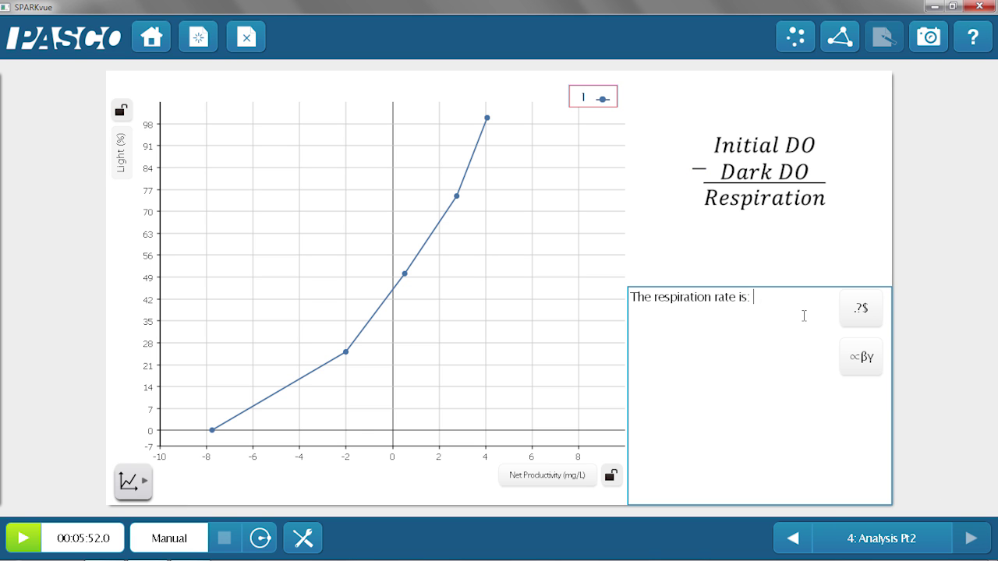
text(7.76)
click(793, 536)
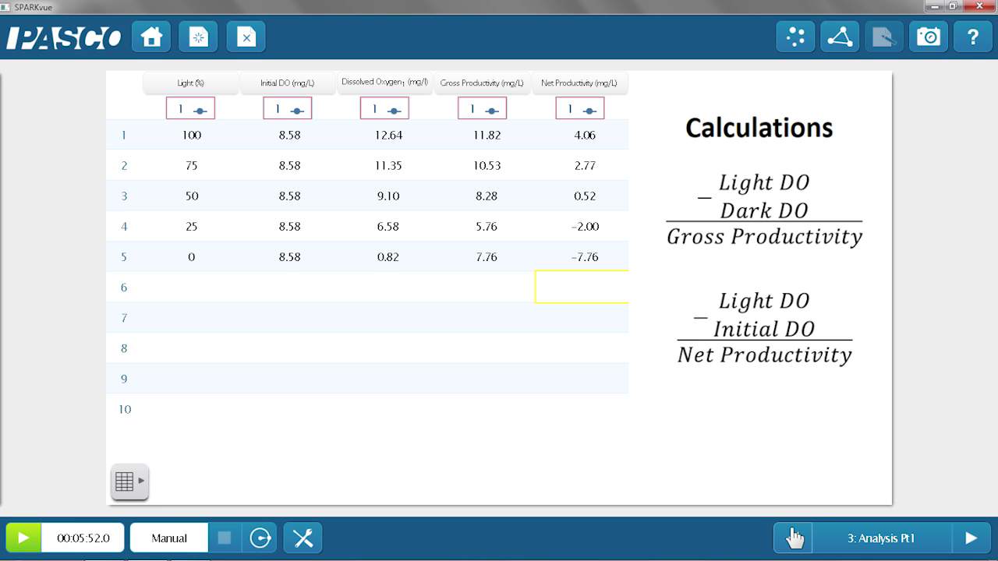